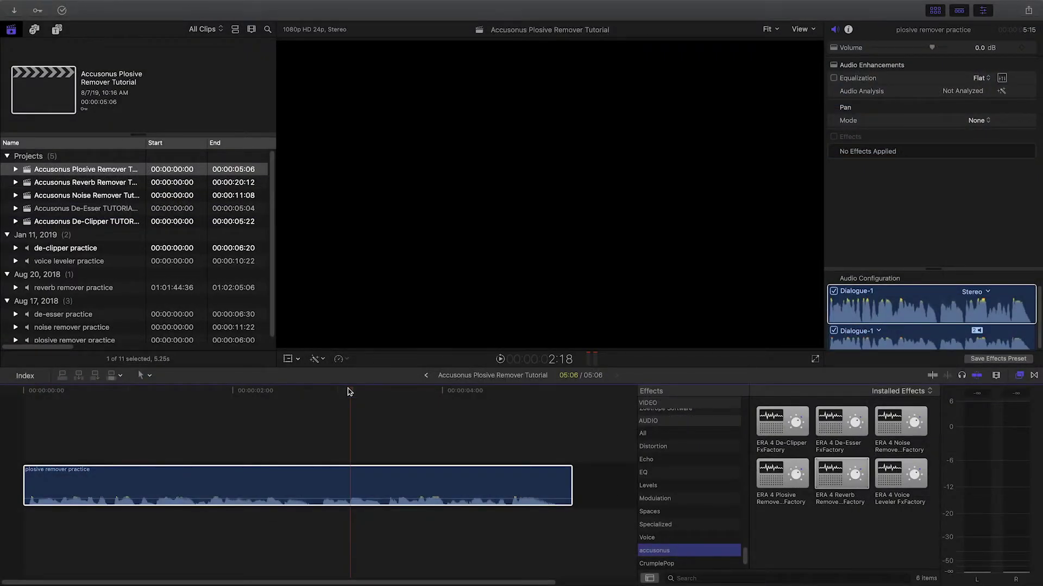
Select the dialogue clip and play the project from the start
click(350, 389)
key(Home)
key(space)
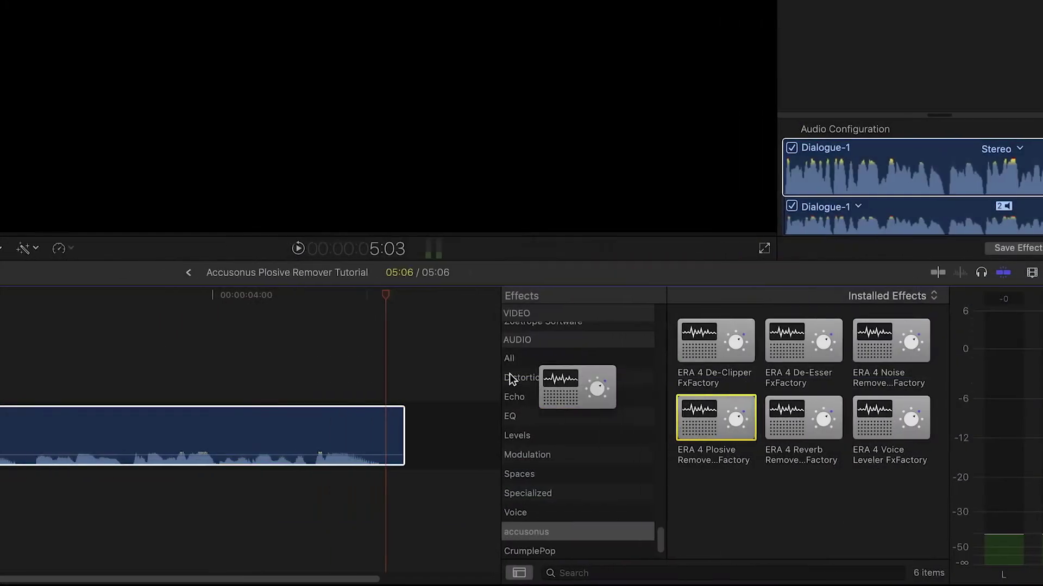
Add ERA 4 Plosive Remover to the clip, open its enlarged window, and set processing to 0%
drag(646, 438, 245, 437)
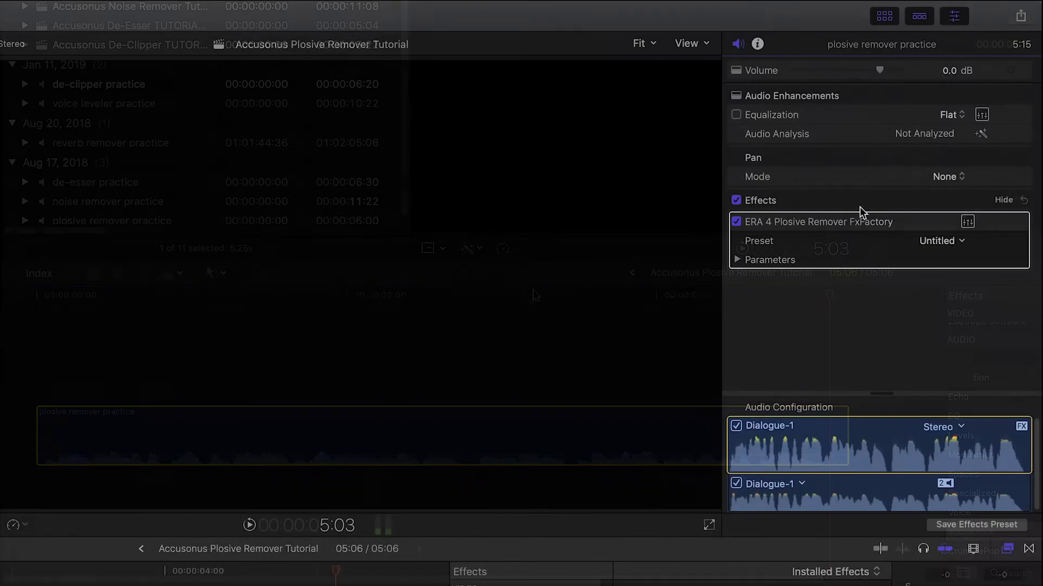
click(968, 223)
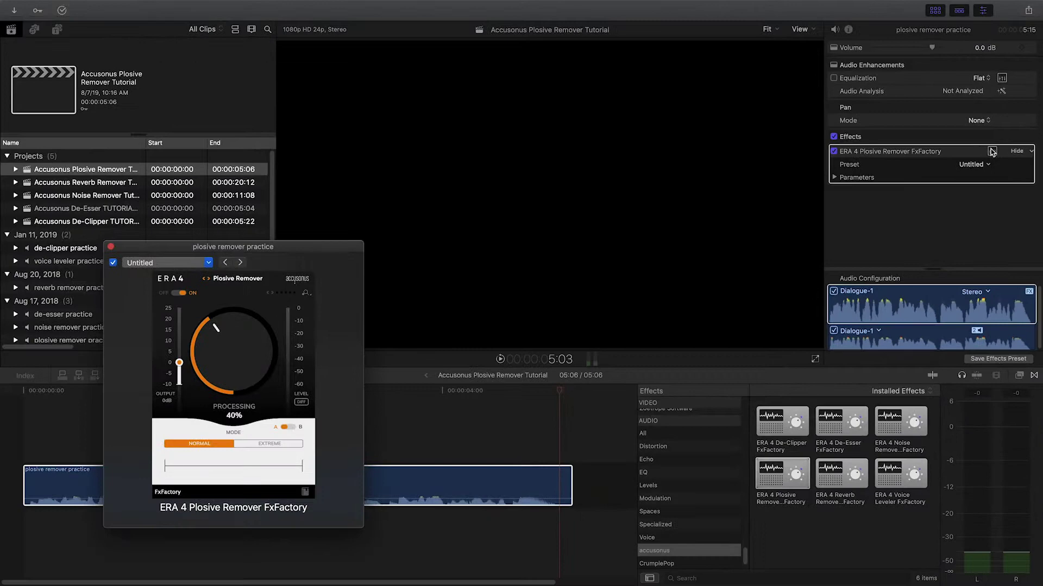
click(291, 314)
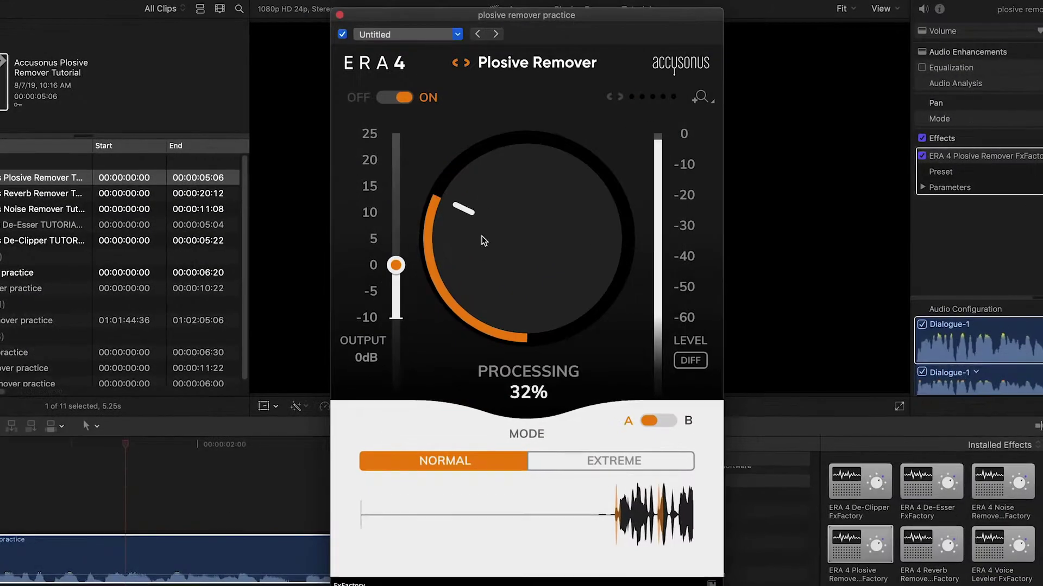
drag(481, 241, 534, 401)
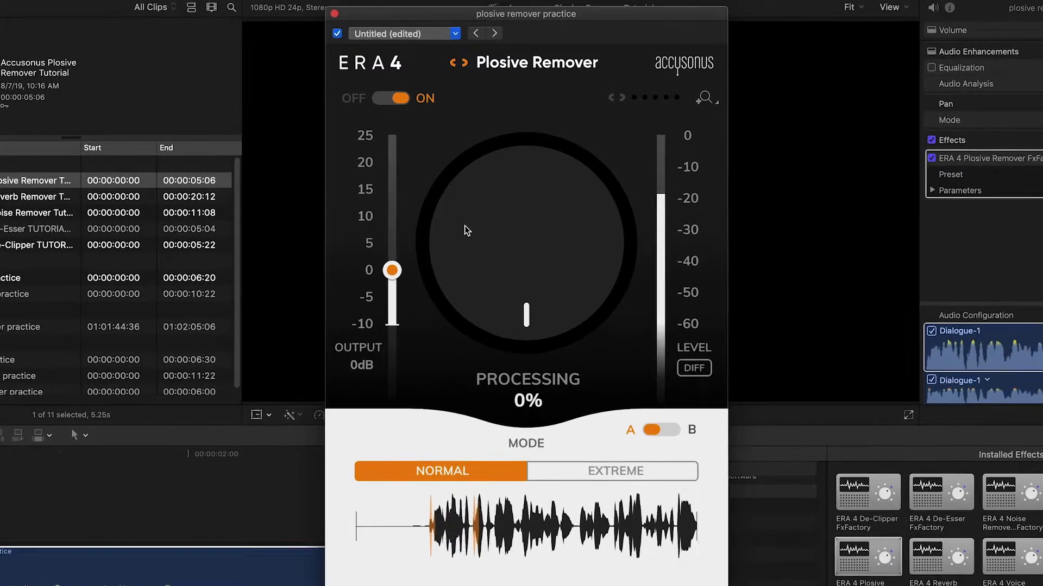
Raise ERA 4 processing to 100%, then bring it back down and fine-tune to 92%
drag(465, 225, 465, 75)
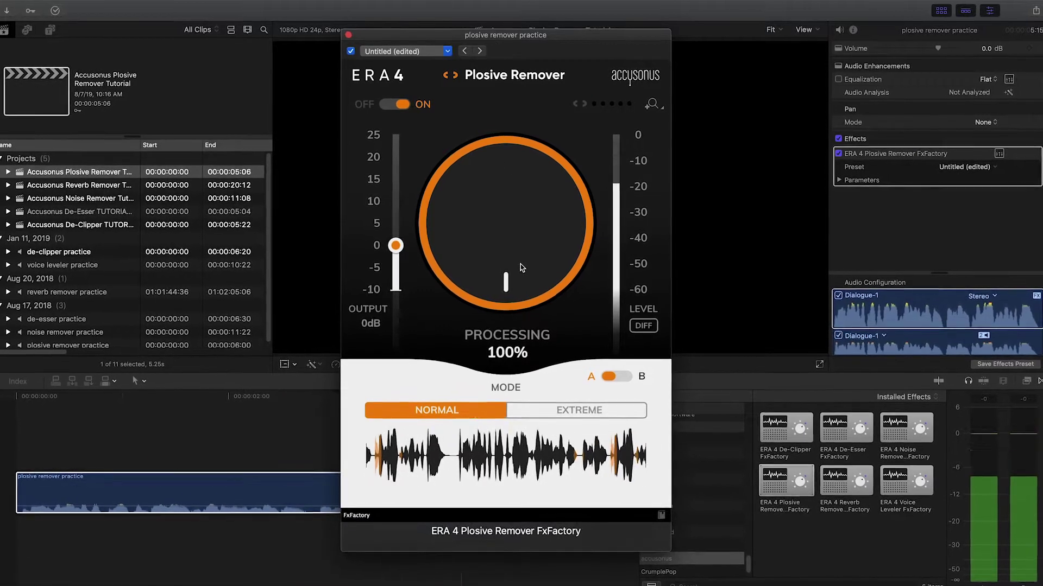
mouse_move(525, 272)
mouse_down()
mouse_move(526, 286)
mouse_move(571, 326)
mouse_up()
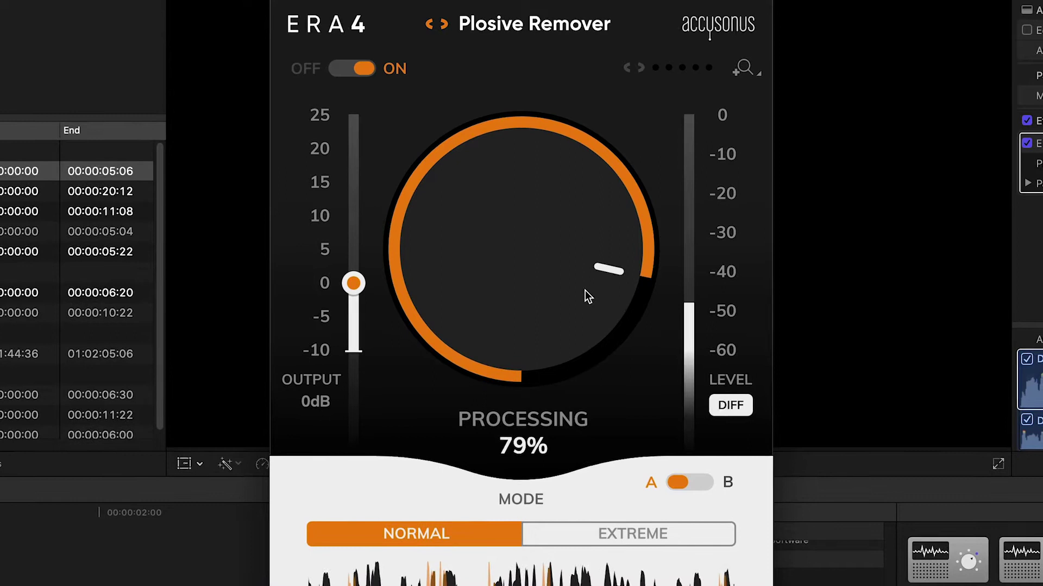
drag(586, 291, 584, 321)
drag(574, 260, 579, 265)
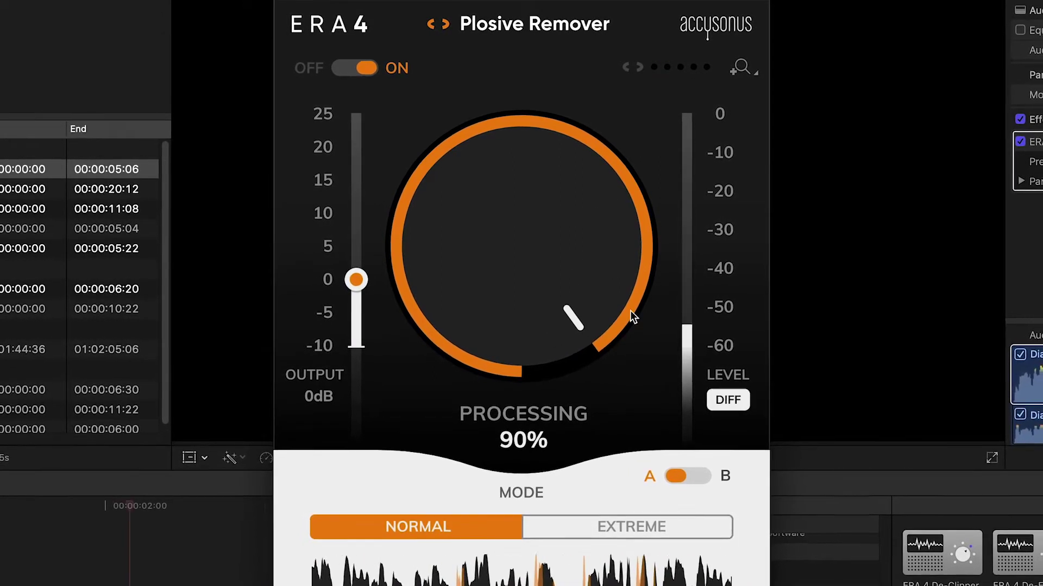
drag(600, 299, 603, 295)
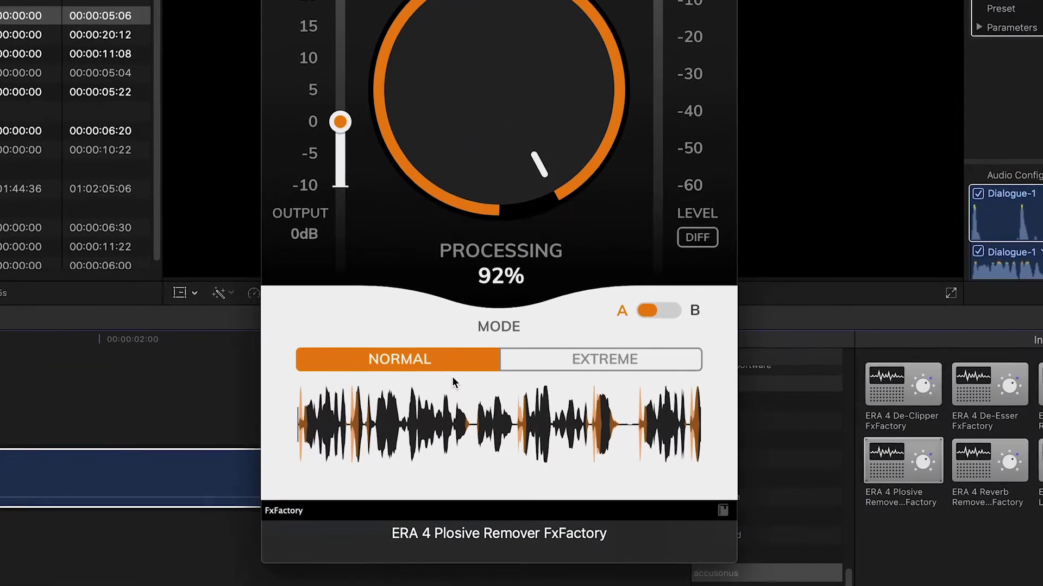
click(613, 356)
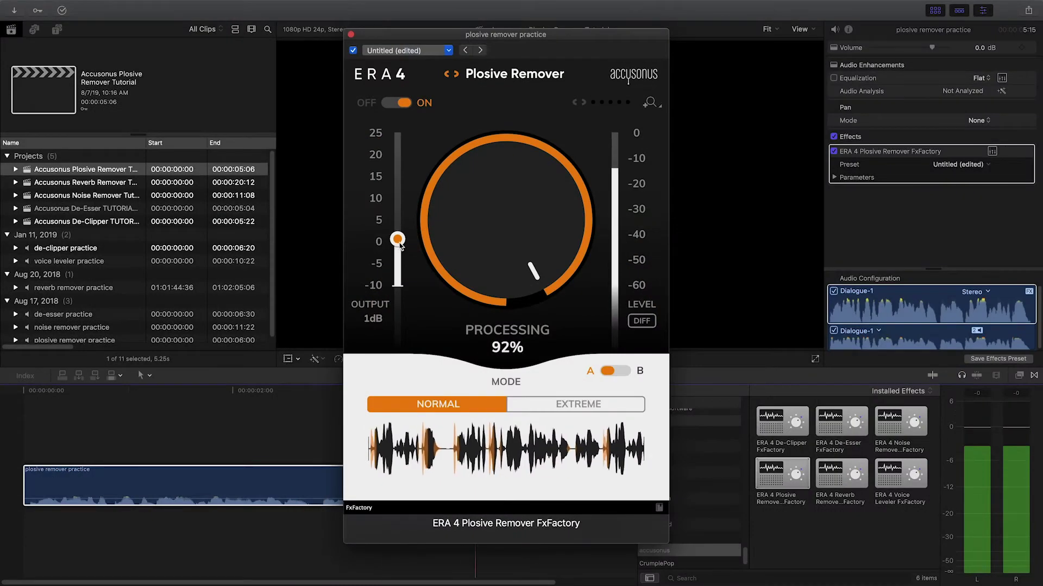
drag(398, 236, 398, 243)
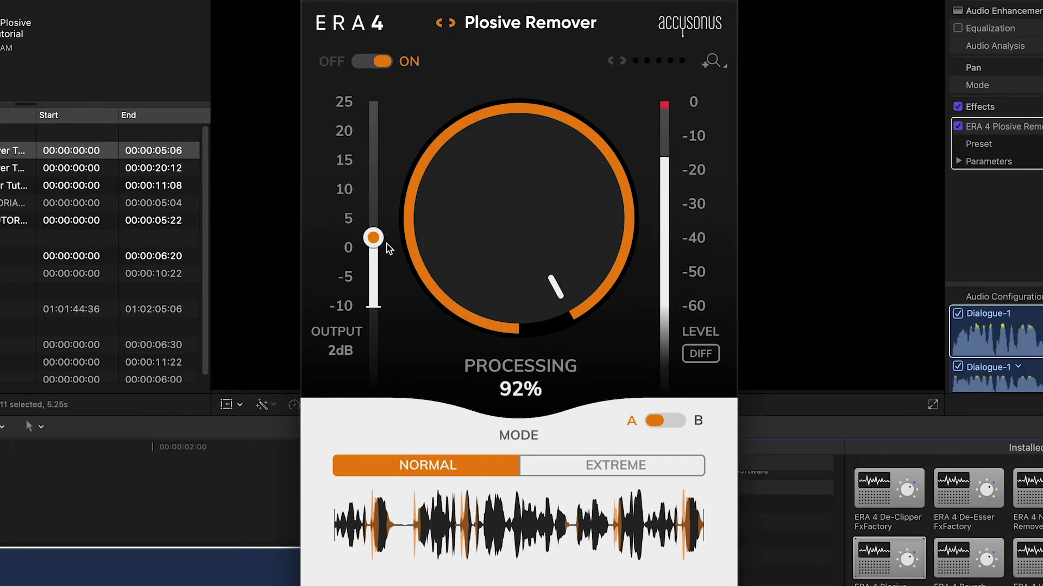
drag(373, 239, 374, 248)
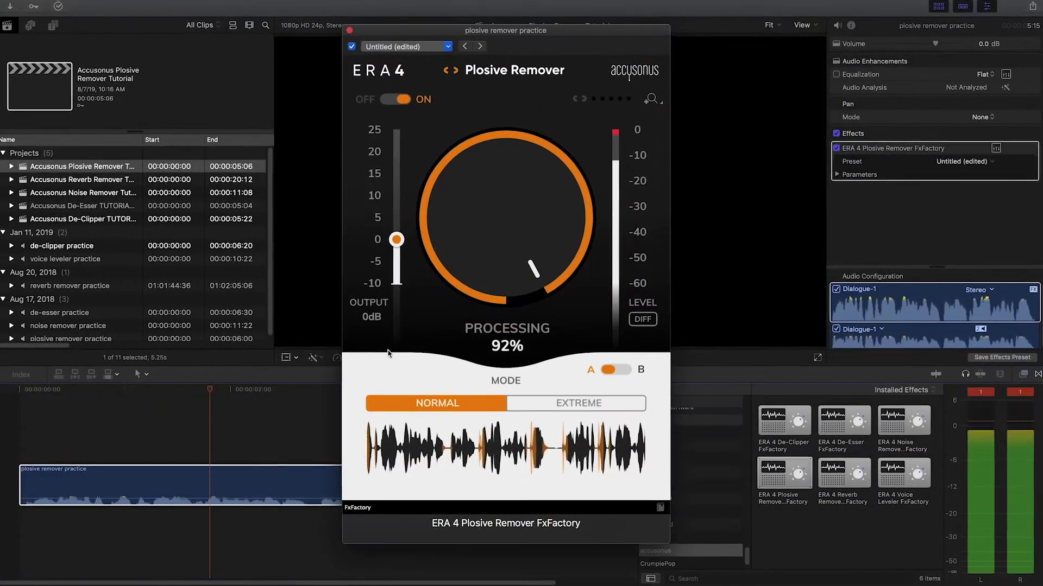